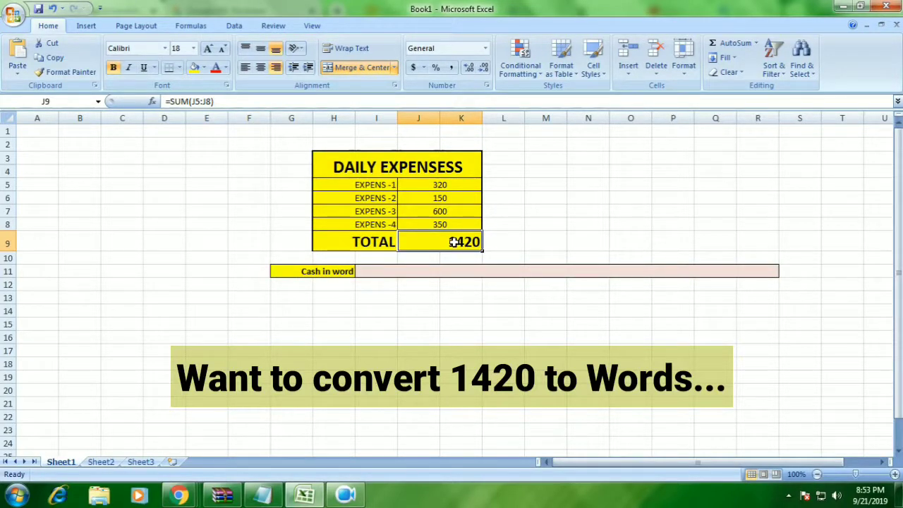
With cell I11 selected, open the VBA editor, close the Module1 window and insert Module2
left_click(443, 274)
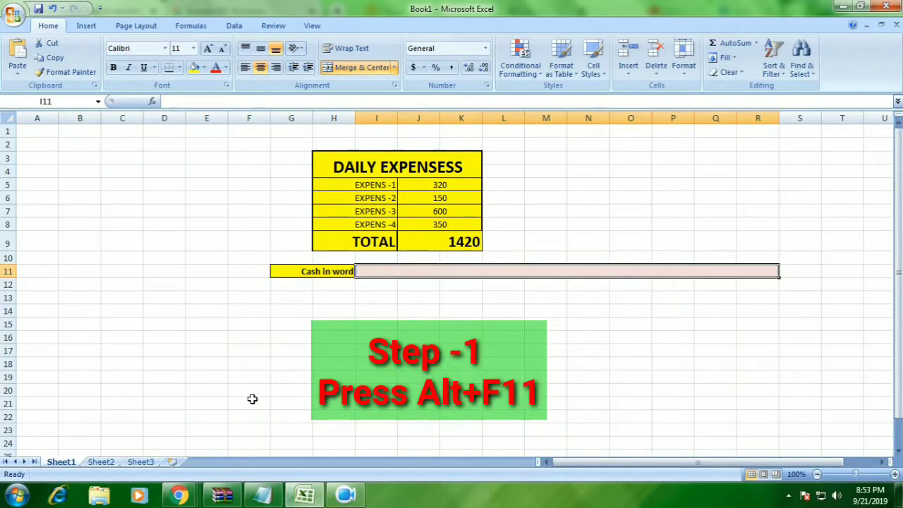
key("alt+F11")
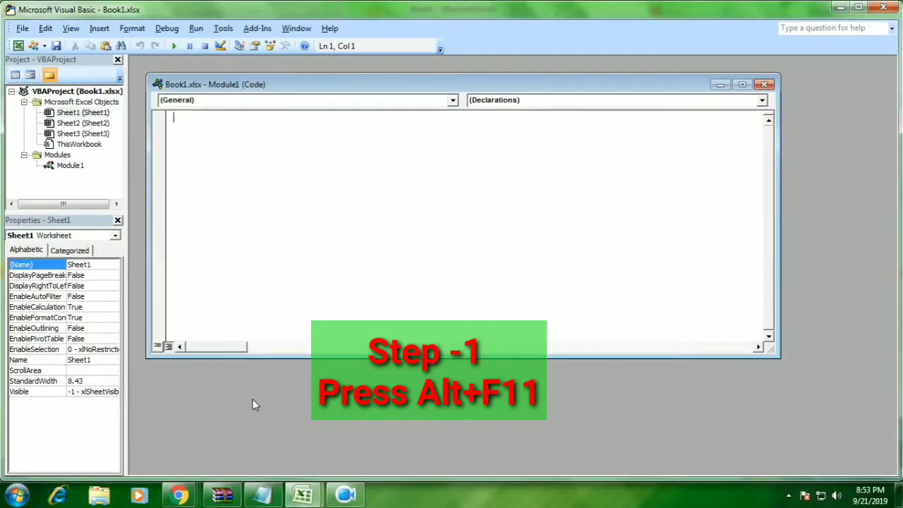
left_click(764, 84)
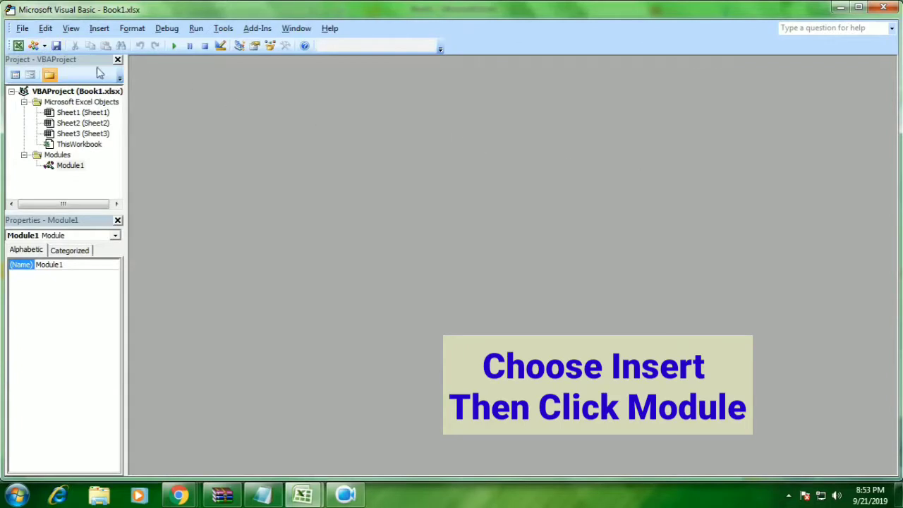
left_click(44, 47)
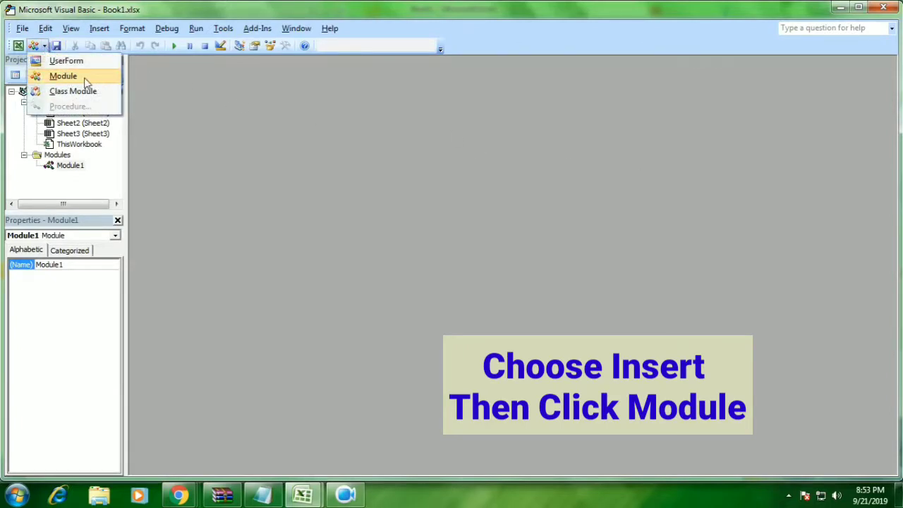
left_click(67, 77)
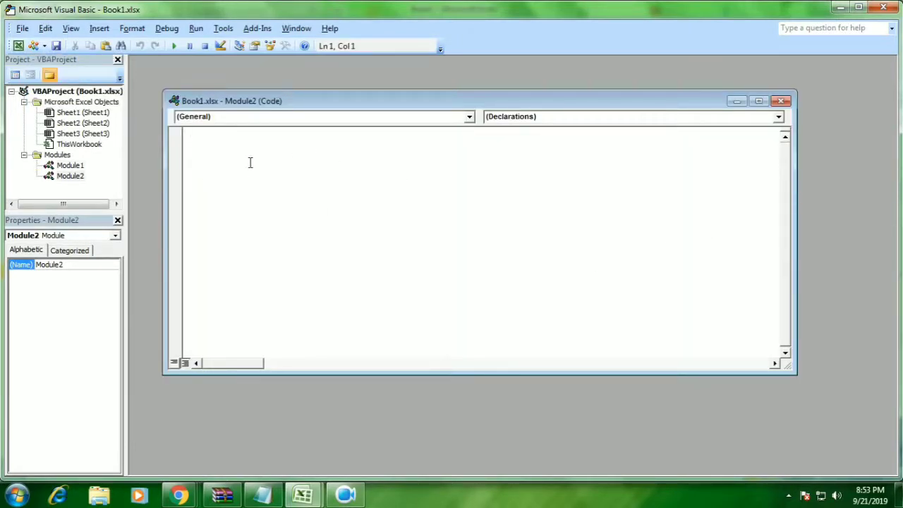
mouse_move(179, 495)
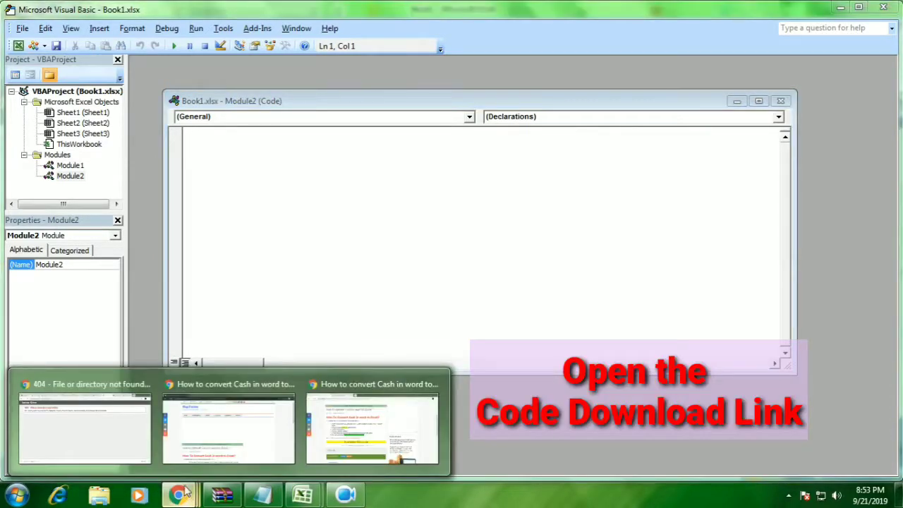
Read the steps in the ruptechs.com cash-in-word article and follow its Download The Code link
left_click(392, 446)
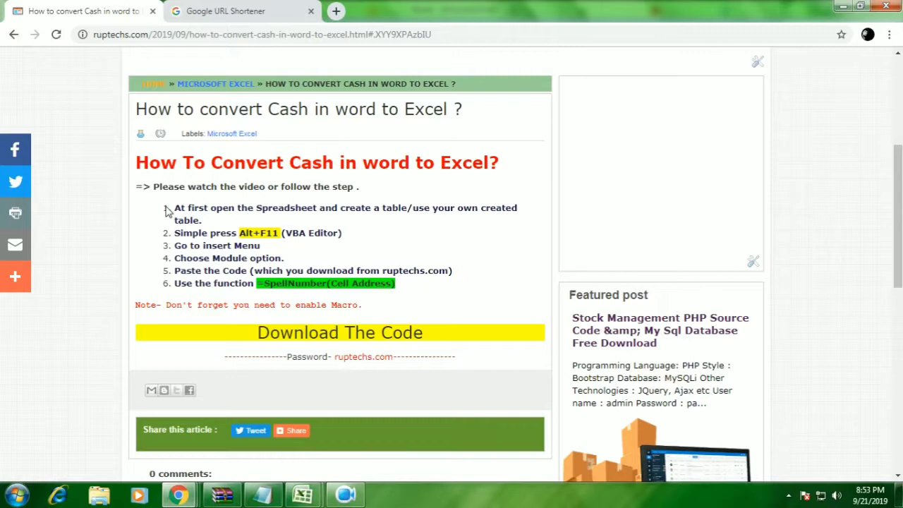
left_click_drag(167, 211, 271, 232)
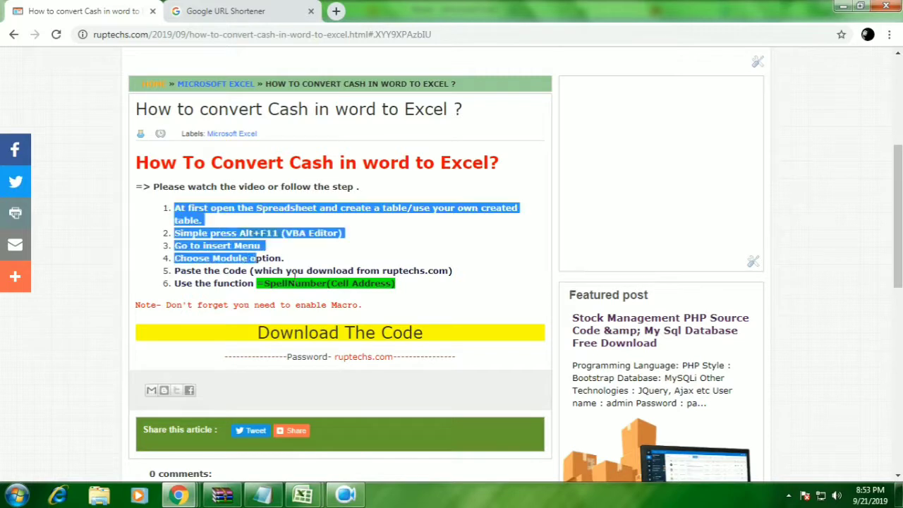
left_click(314, 240)
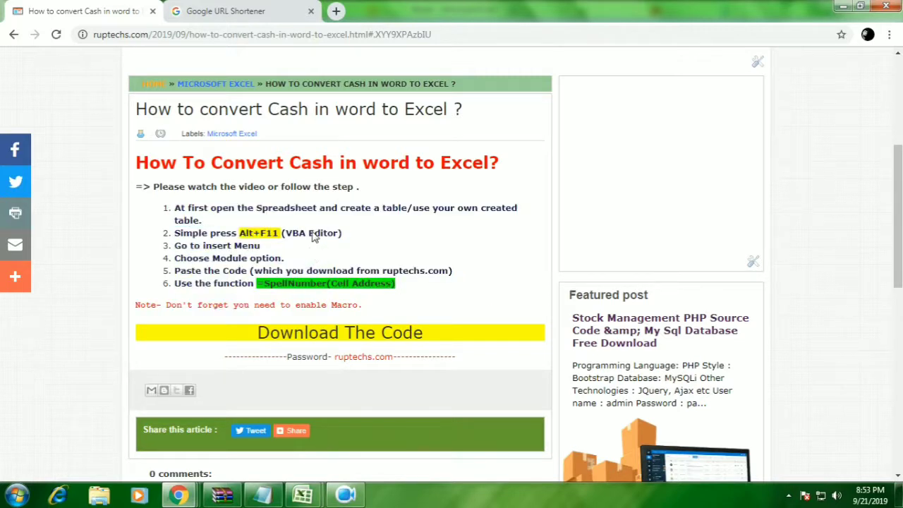
left_click(352, 337)
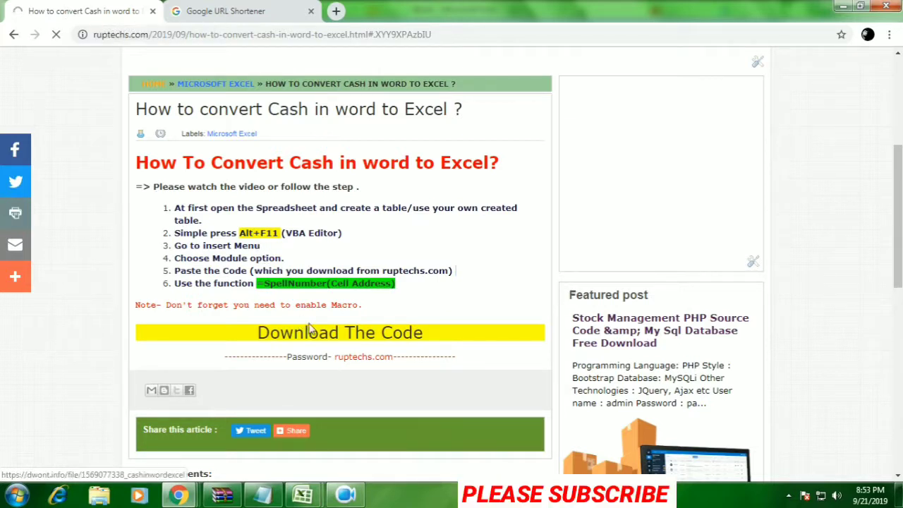
Open the code file's DwOnt page and enter the file password
left_click(329, 339)
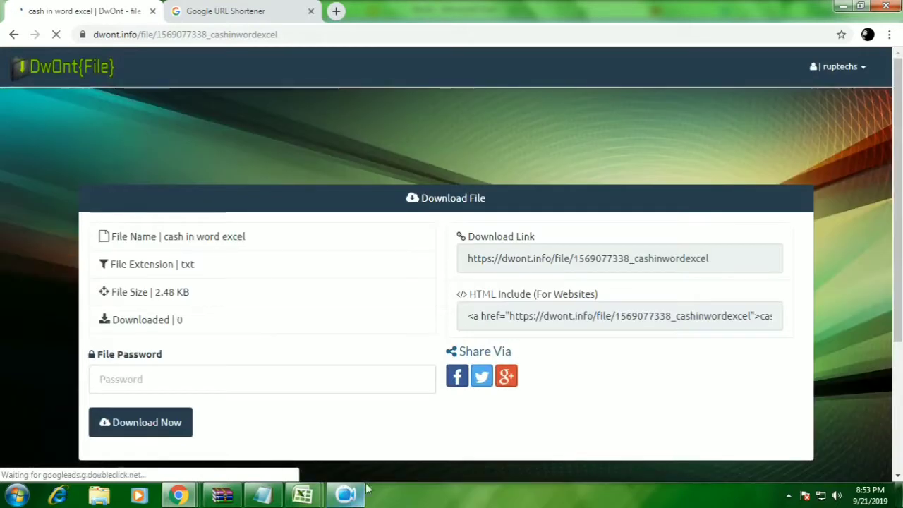
scroll(286, 243, "down", 2)
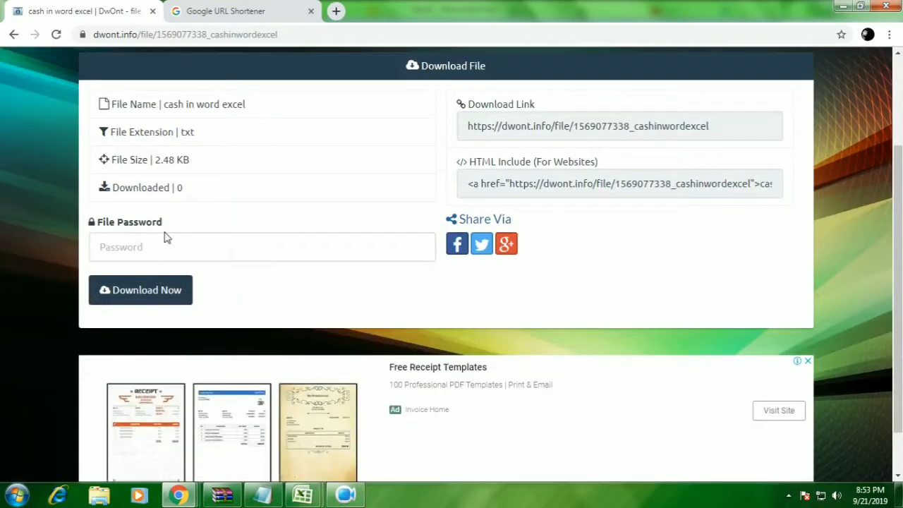
left_click(168, 247)
scroll(201, 254, "up", 2)
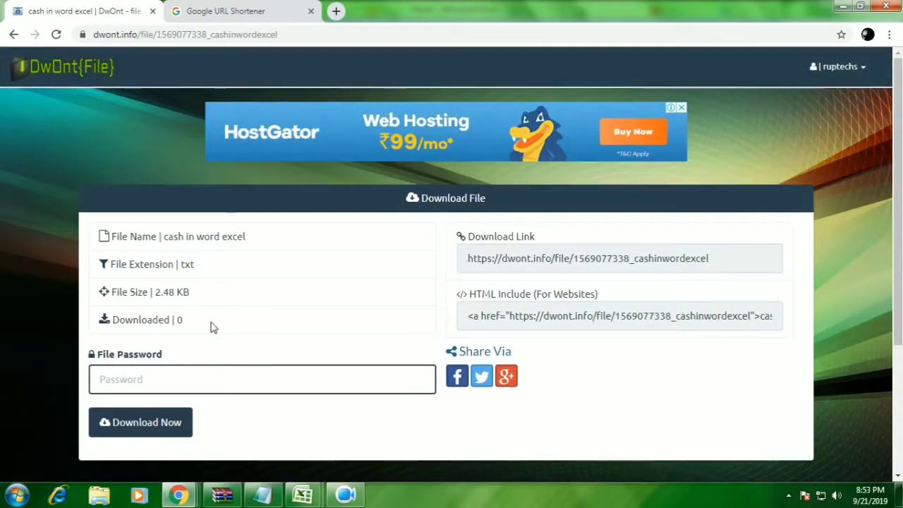
scroll(226, 297, "down", 1)
scroll(292, 276, "down", 2)
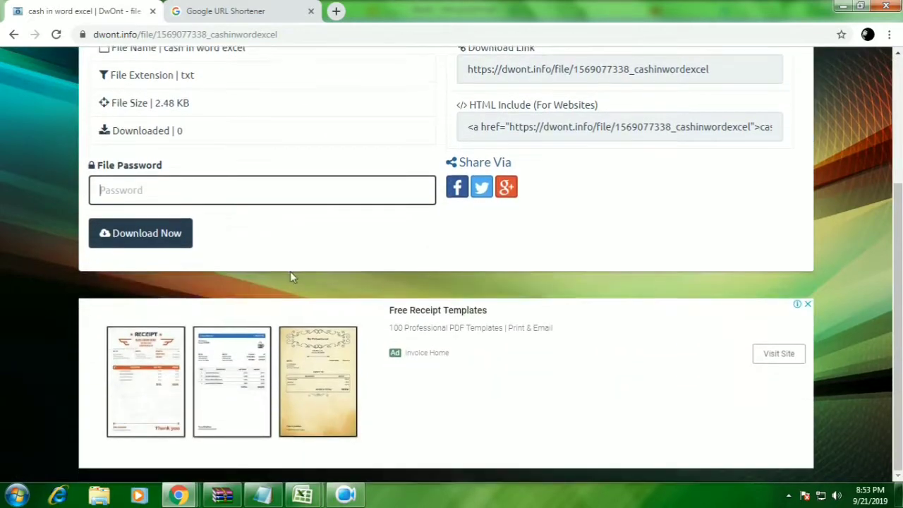
scroll(252, 204, "up", 1)
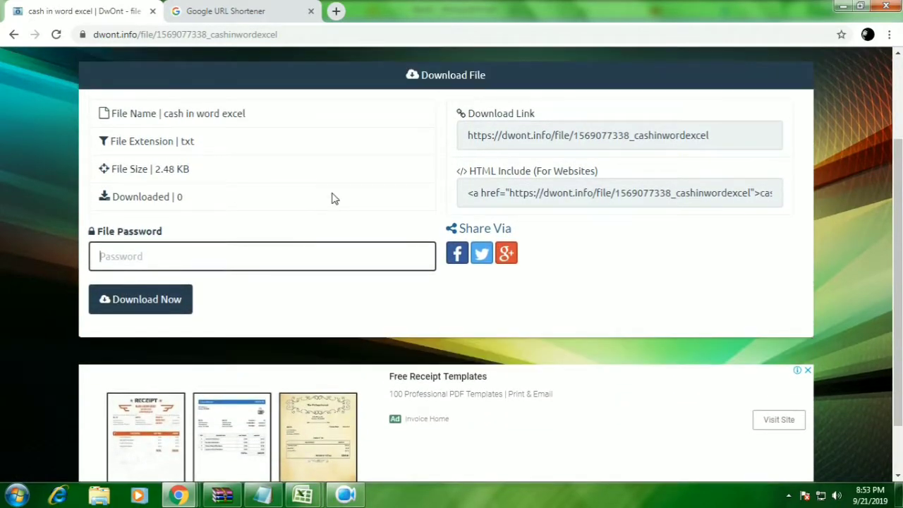
type("r")
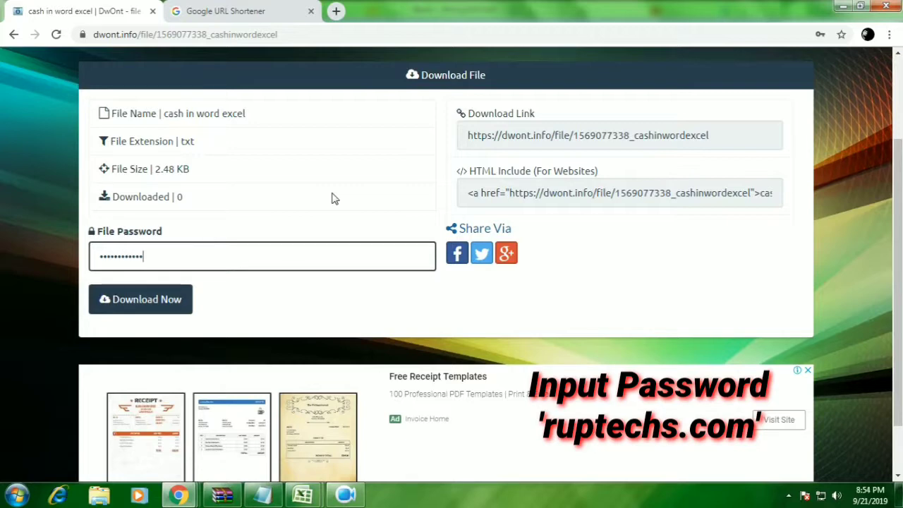
scroll(260, 202, "up", 1)
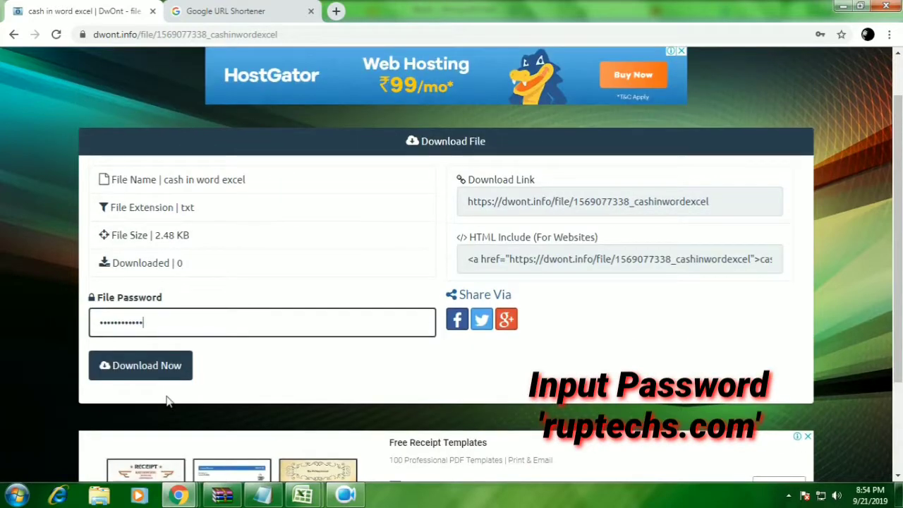
Download cash in word excel.txt (2.48 KB) with Download Now
left_click(158, 363)
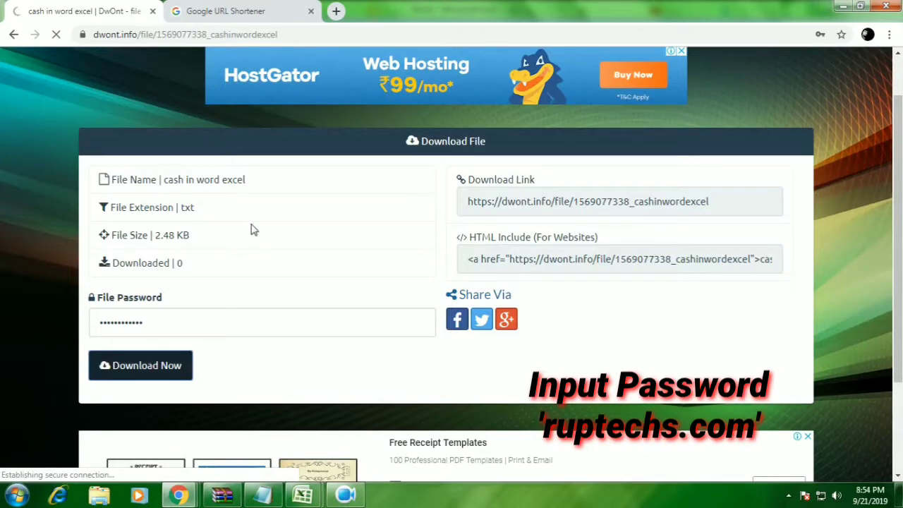
scroll(233, 212, "up", 1)
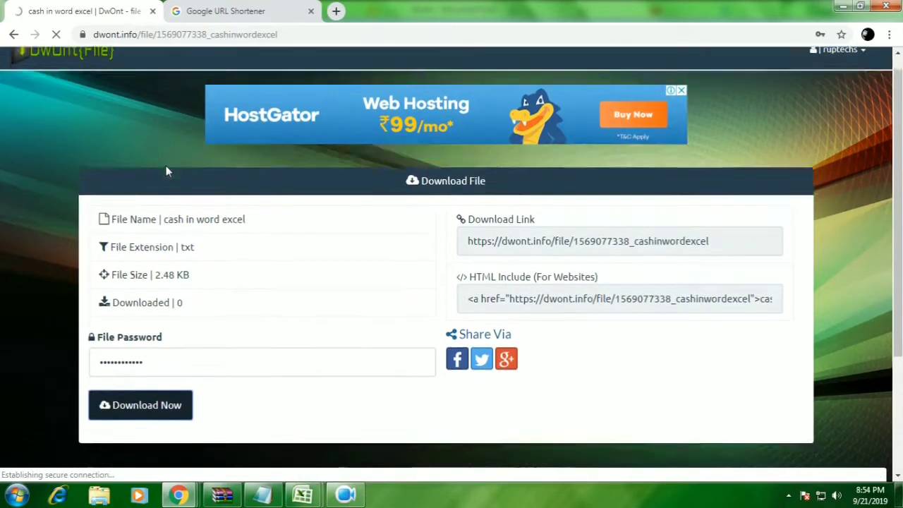
scroll(166, 171, "down", 1)
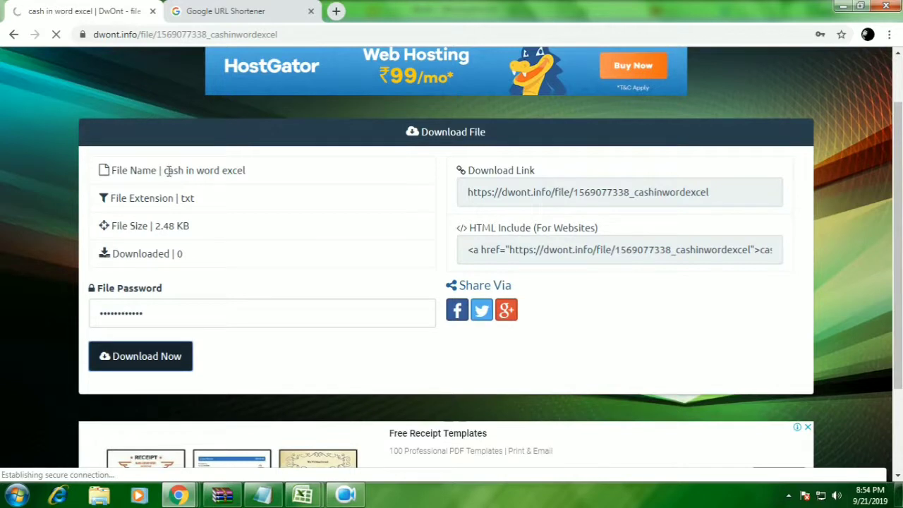
scroll(191, 169, "up", 1)
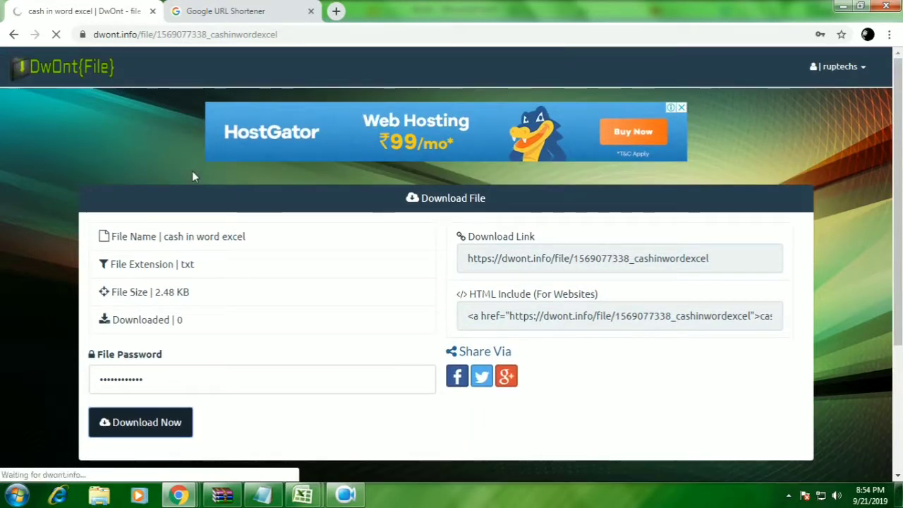
scroll(194, 177, "down", 3)
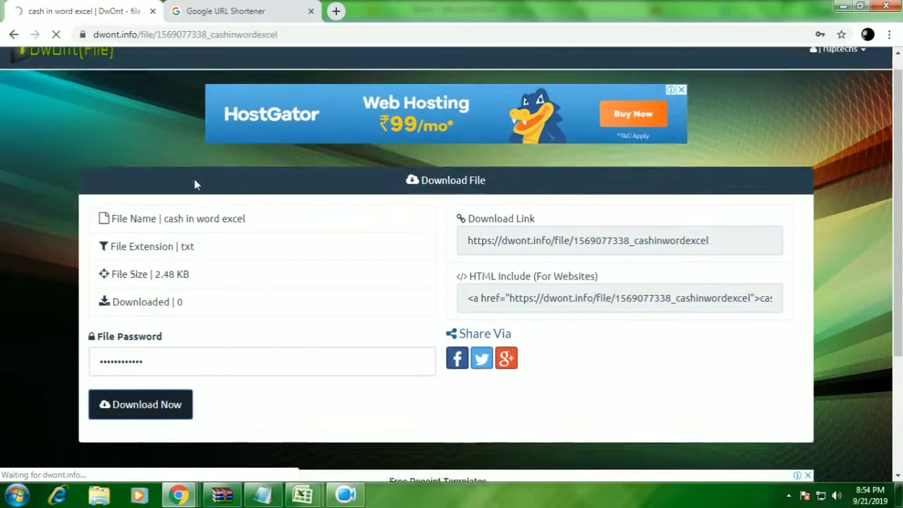
scroll(195, 180, "up", 3)
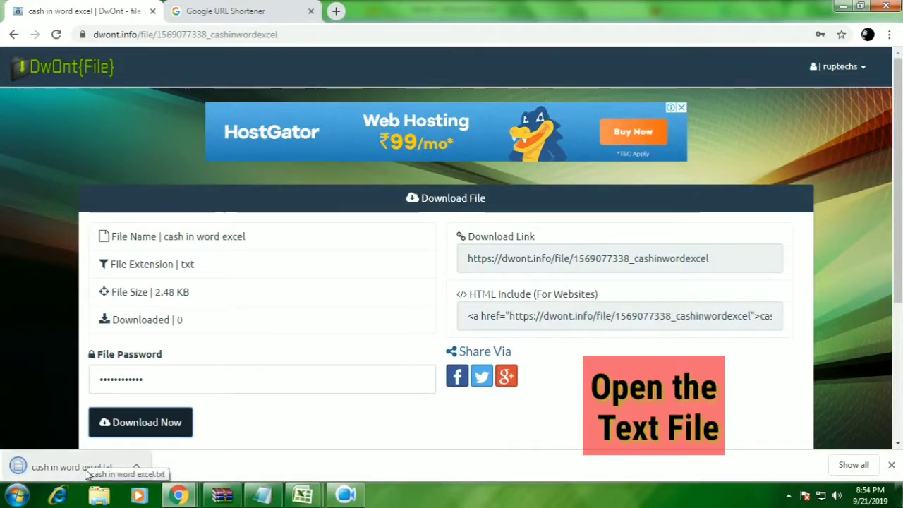
Open cash in word excel.txt in Notepad, select all its SpellNumber code, and return to Module2
left_click(85, 469)
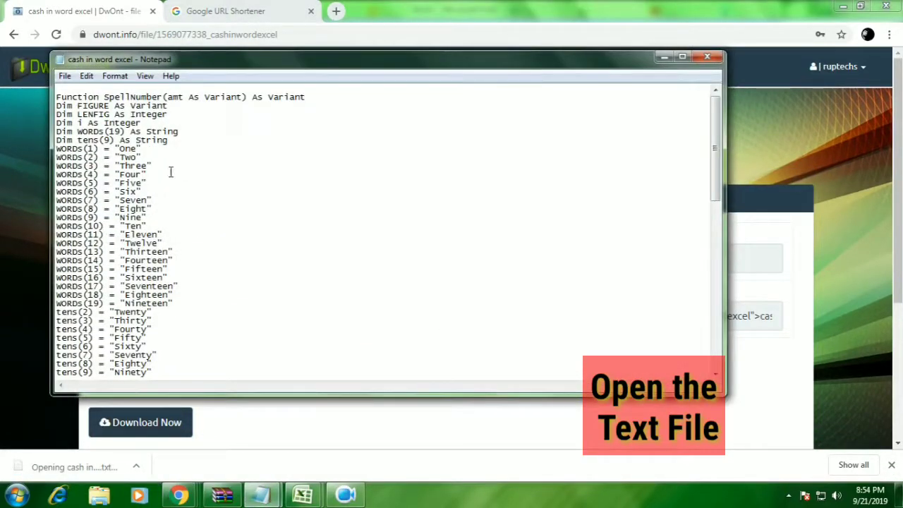
scroll(102, 126, "down", 9)
scroll(92, 120, "up", 9)
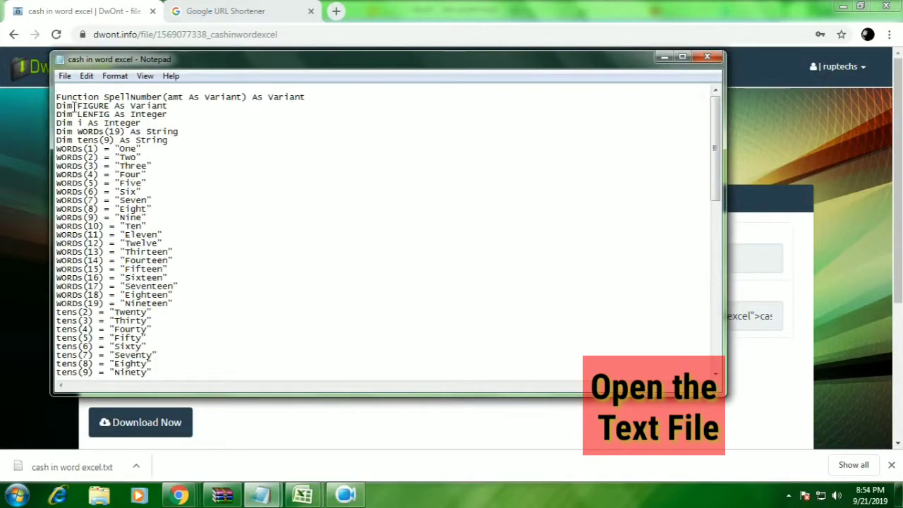
key("ctrl+a")
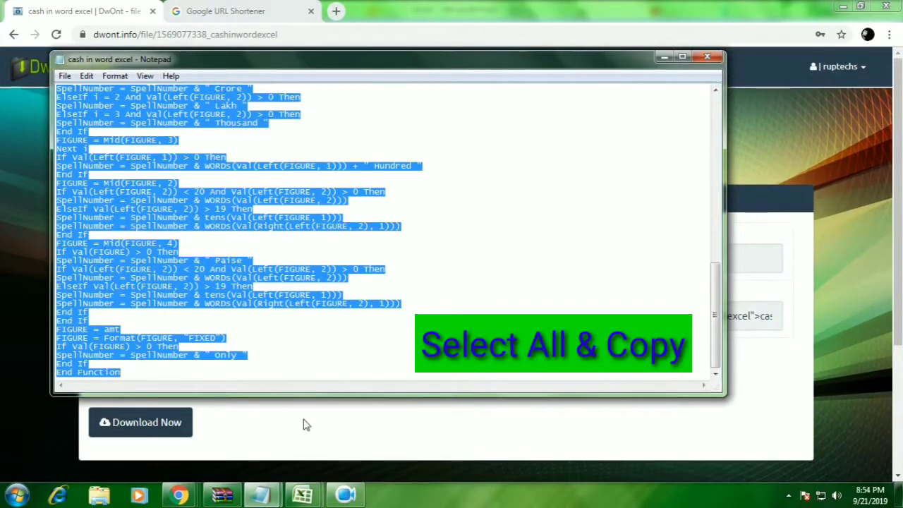
left_click(305, 497)
left_click(391, 427)
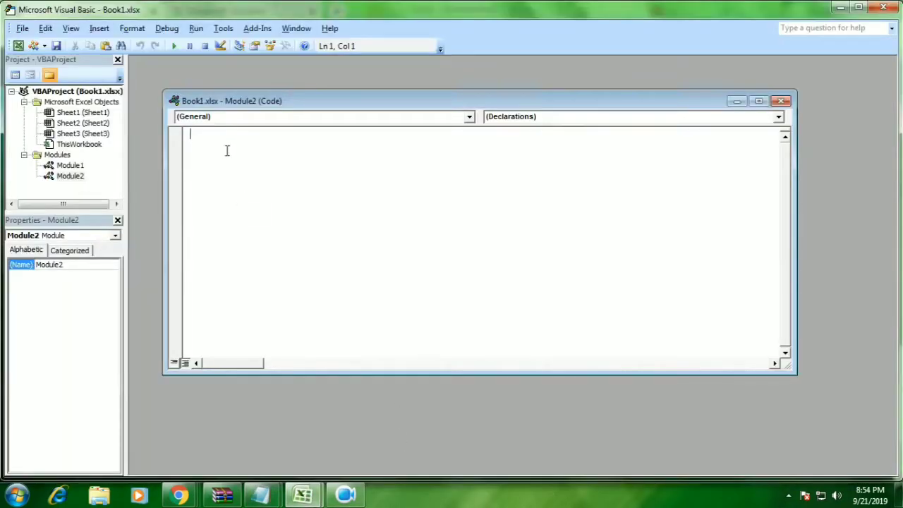
Paste the SpellNumber code into Module2 and delete the blank first line
left_click(317, 161)
key("ctrl+v")
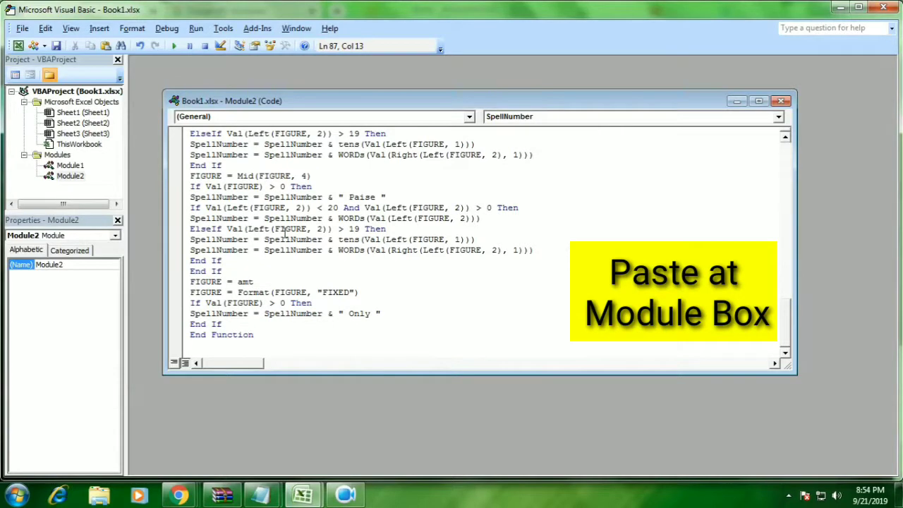
scroll(284, 233, "up", 10)
scroll(233, 233, "up", 10)
scroll(219, 237, "up", 1)
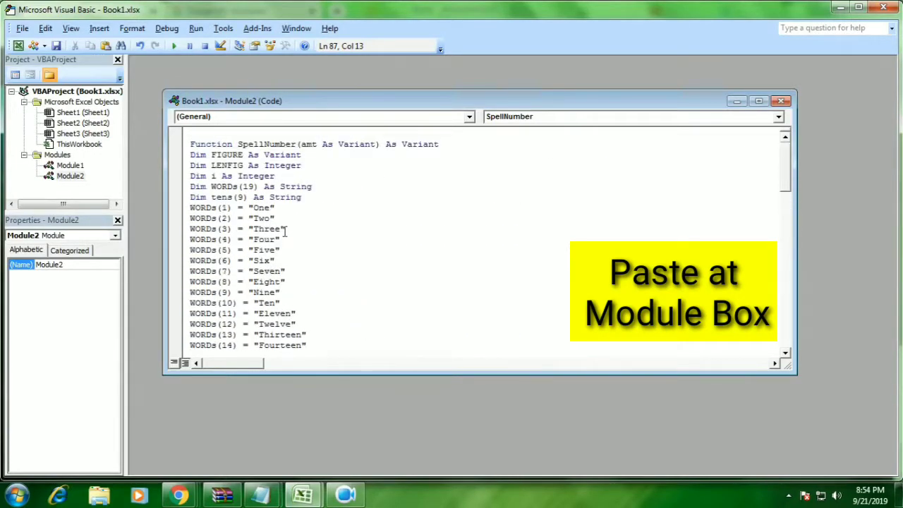
left_click(192, 134)
key("Delete")
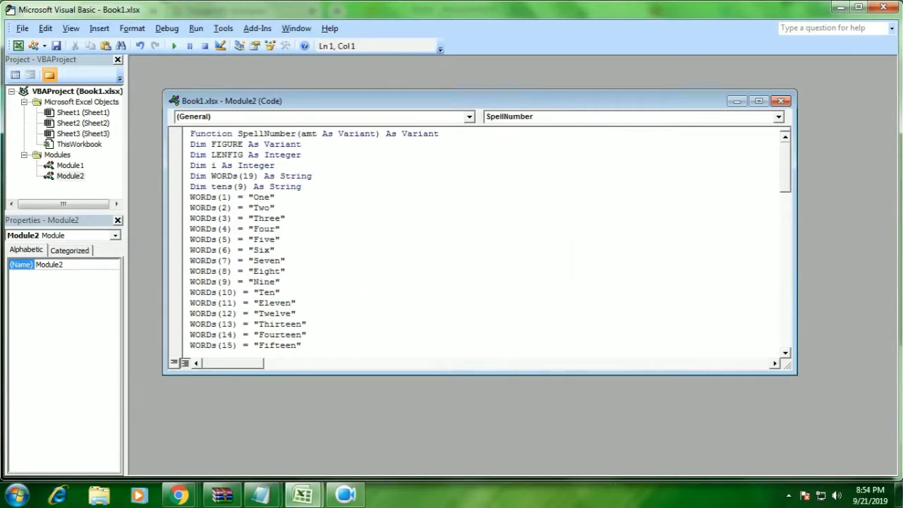
Save the workbook, answering Yes, then close Module2 and the VBA editor
left_click(57, 46)
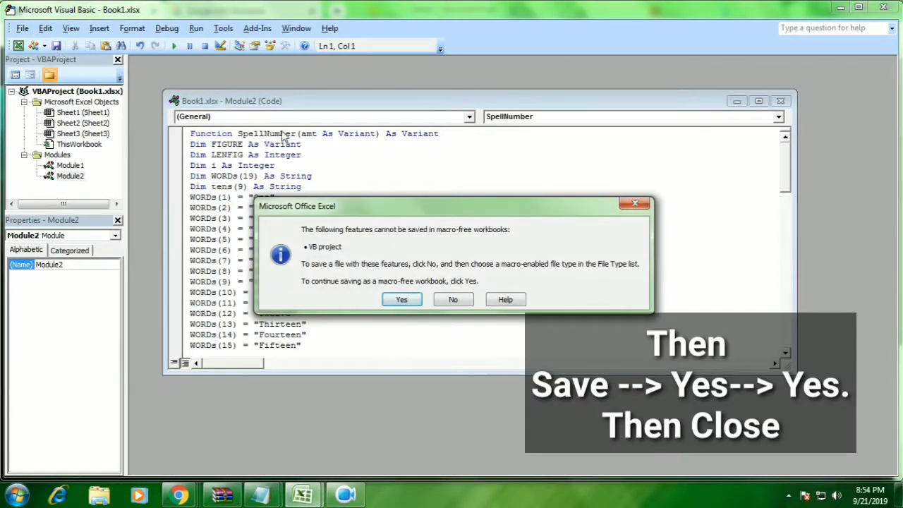
left_click(401, 299)
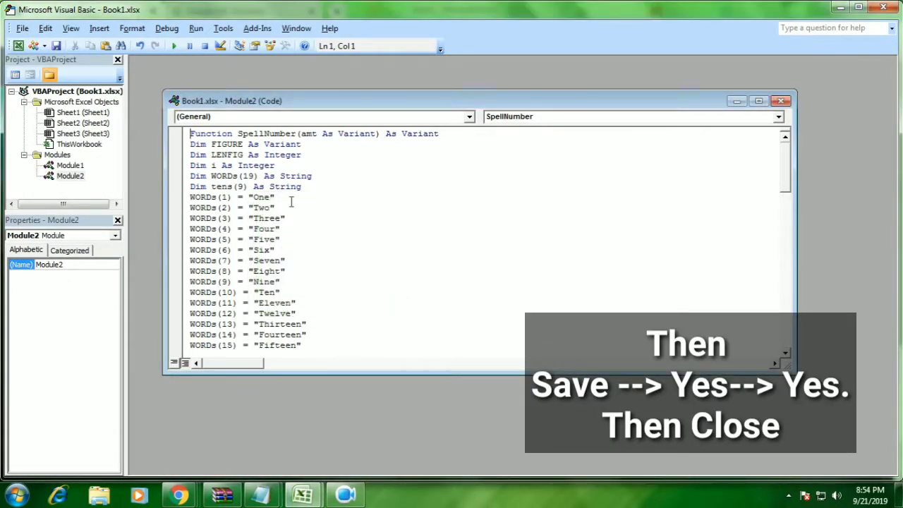
left_click(781, 101)
left_click(884, 7)
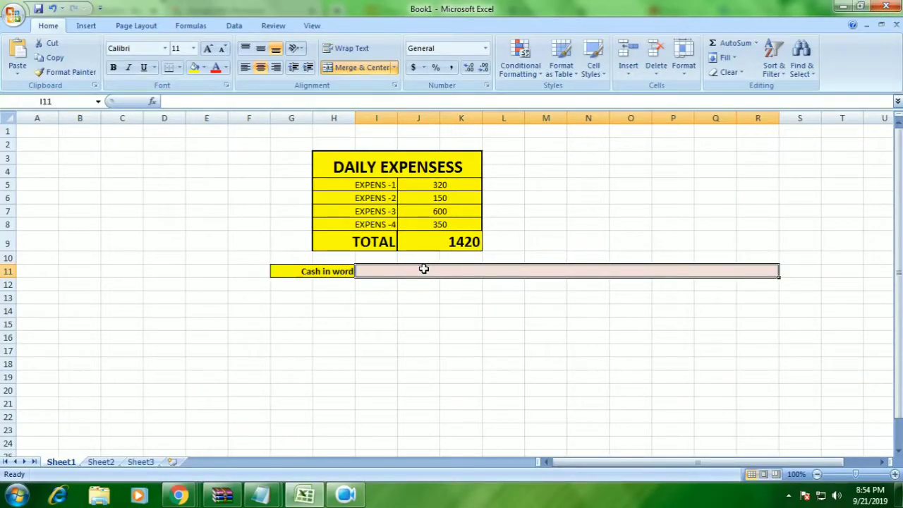
Find the article's =SpellNumber(Cell Address) usage step in Chrome, then return to the expense workbook
left_click(255, 430)
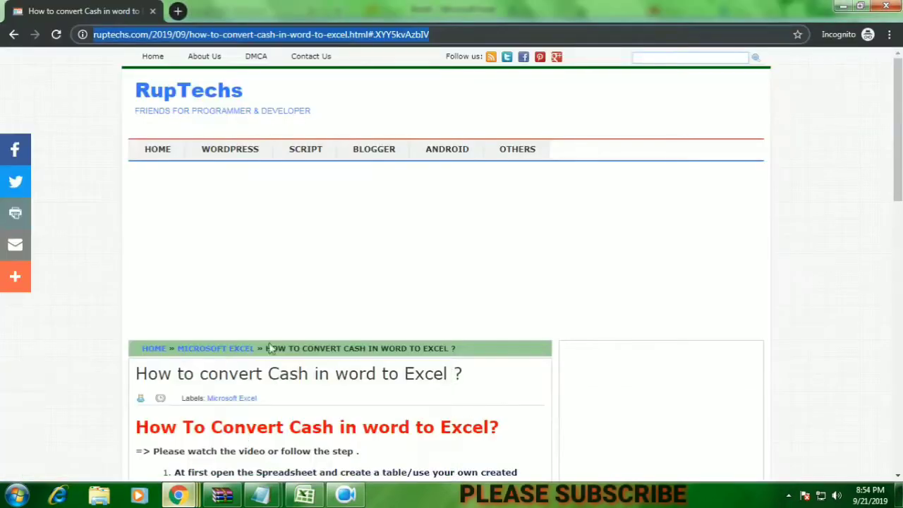
scroll(282, 332, "down", 2)
scroll(303, 292, "down", 1)
scroll(339, 268, "down", 2)
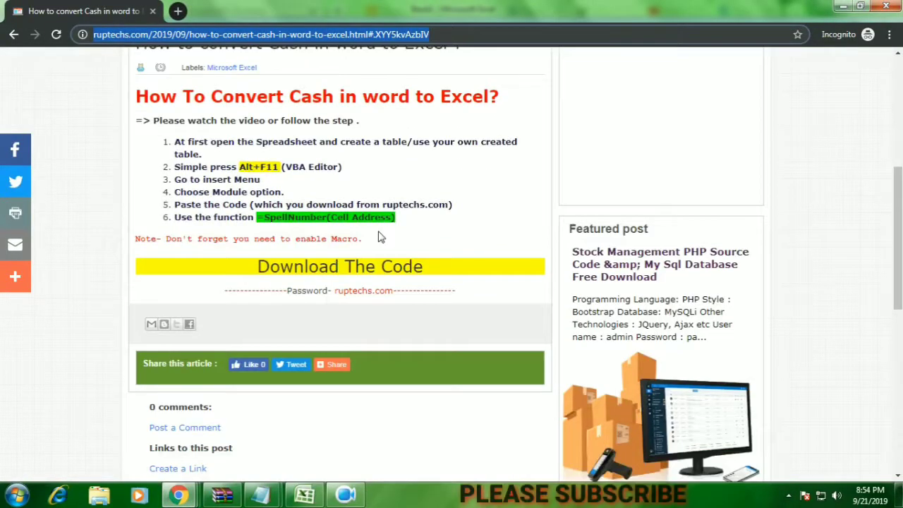
left_click_drag(400, 220, 258, 221)
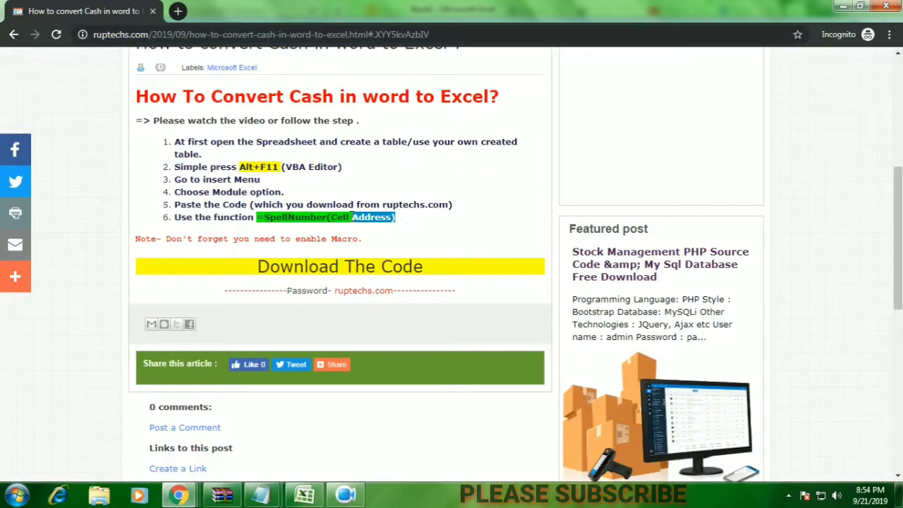
left_click(258, 222)
left_click_drag(399, 220, 257, 220)
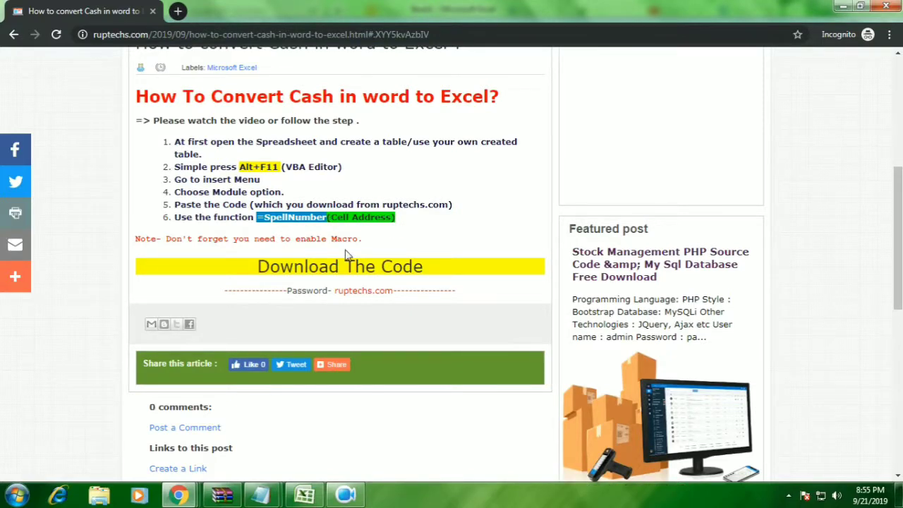
key("alt+Tab")
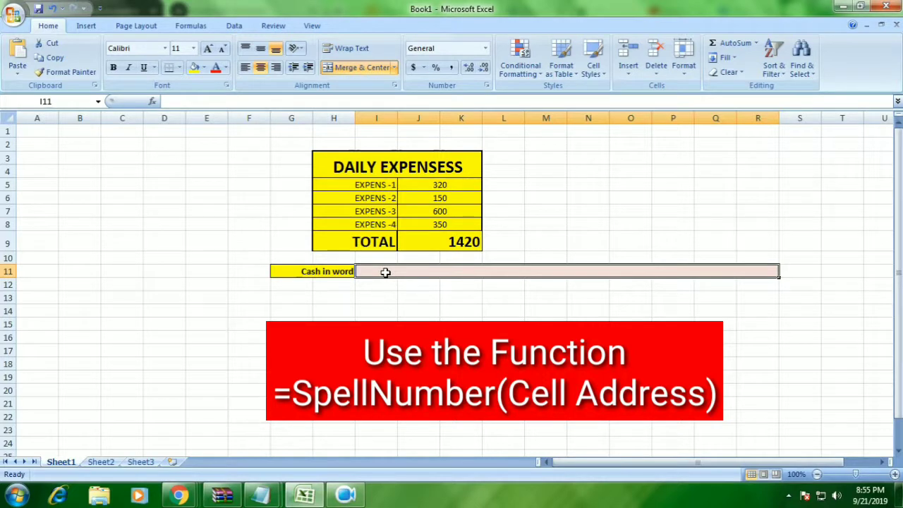
Enter =SpellNumber(J9) in merged cell I11 to spell out the 1420 total
double_click(385, 273)
type("=SpellNumber")
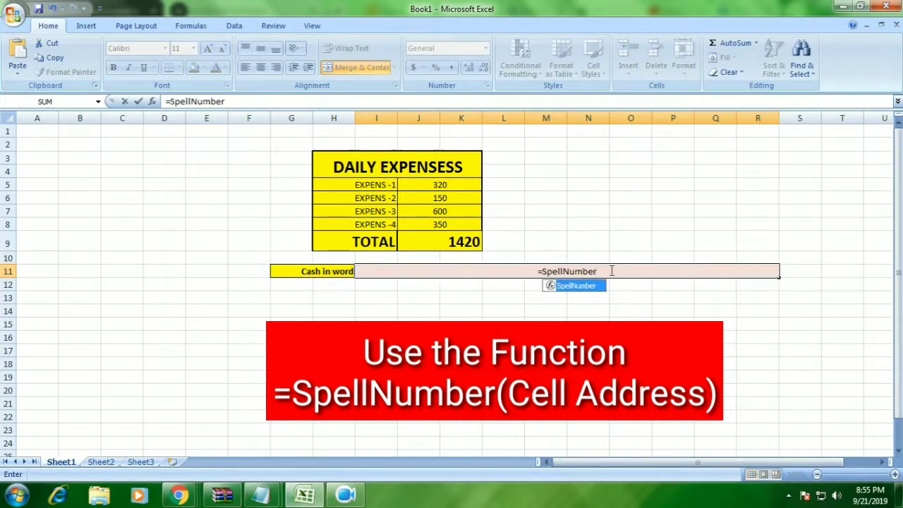
type("(")
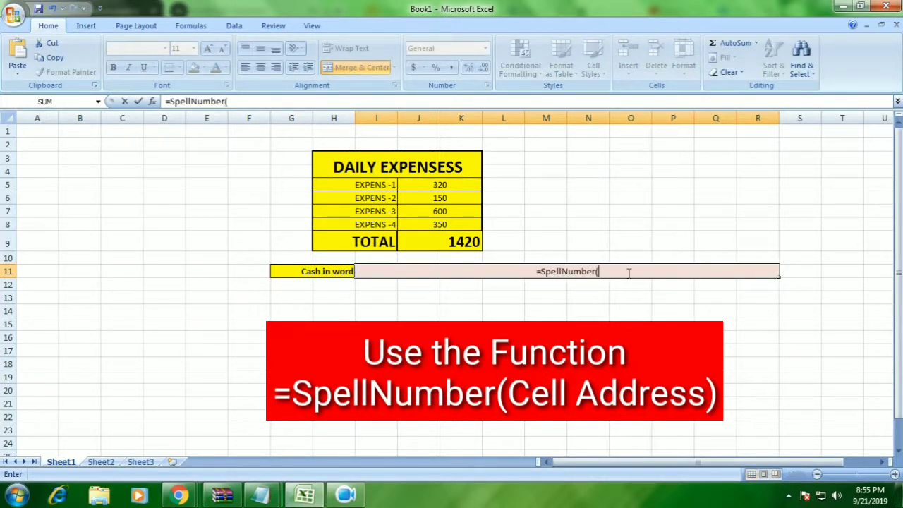
left_click(463, 242)
type(")")
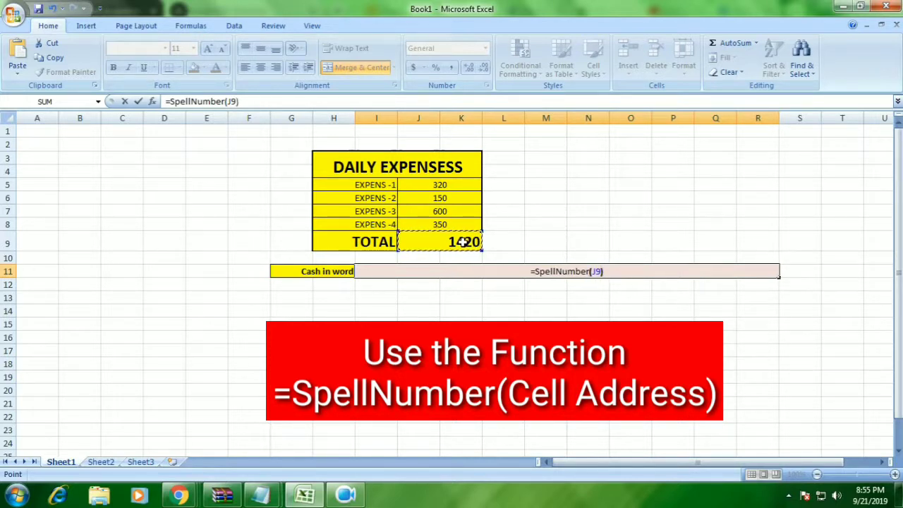
key("Return")
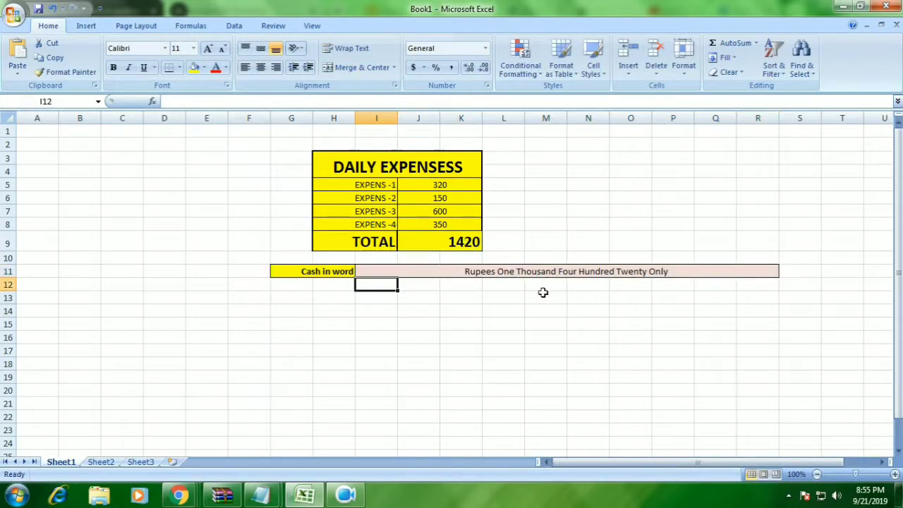
Make the spelled-out total in I11 bold with a light green fill
left_click(524, 275)
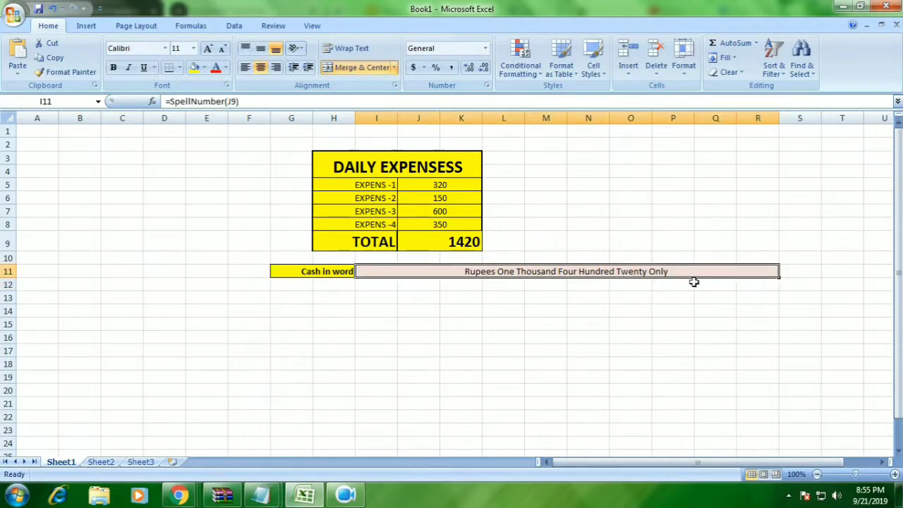
left_click(541, 296)
left_click(453, 215)
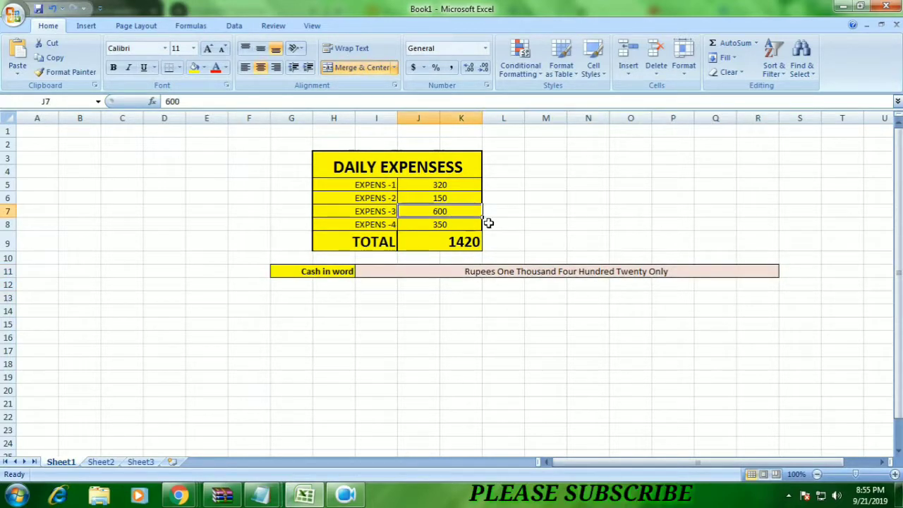
left_click(606, 272)
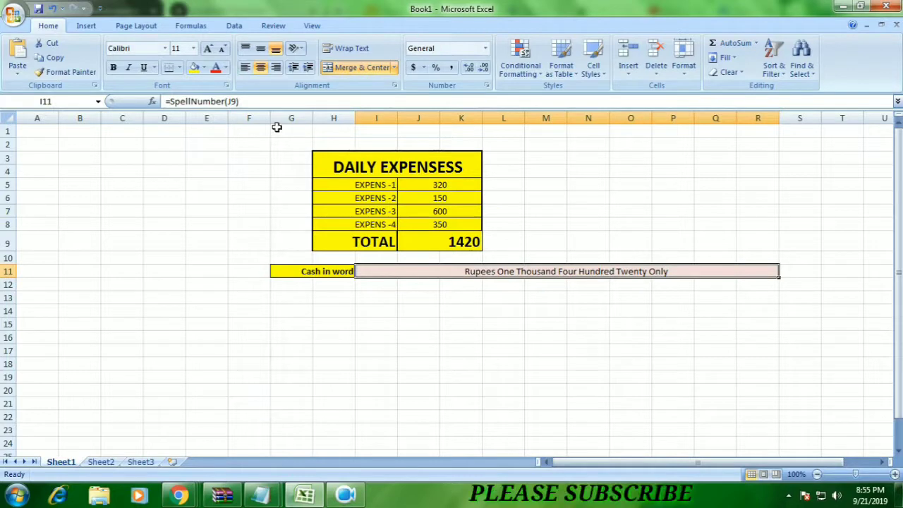
left_click(117, 70)
left_click(204, 68)
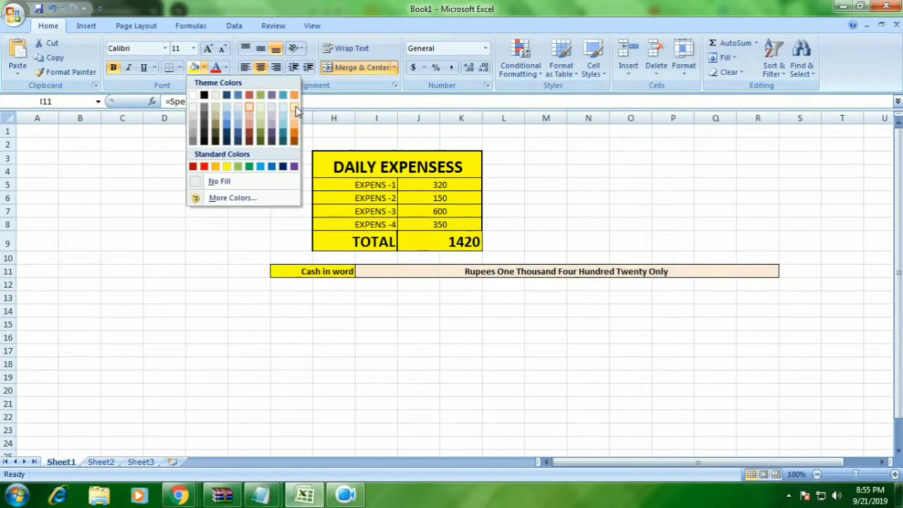
left_click(238, 166)
left_click(546, 311)
Increase the spelled-out total's font size to 18
left_click(538, 273)
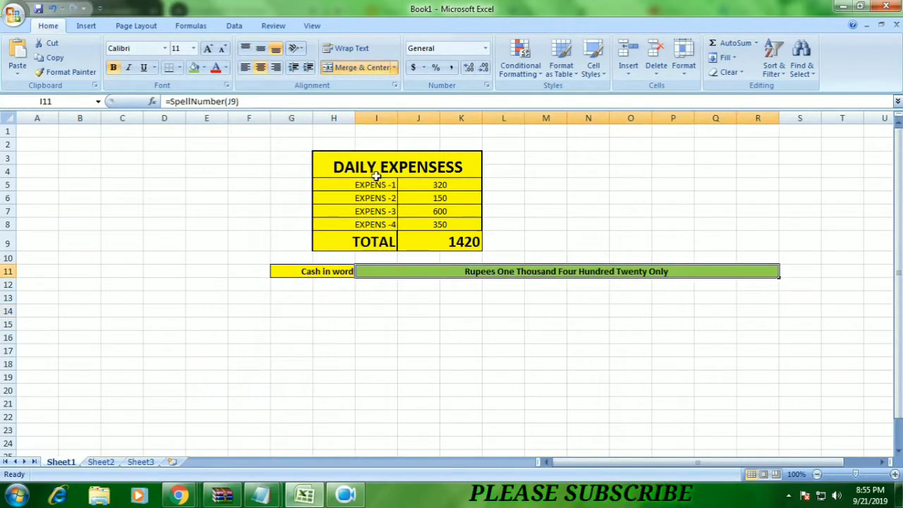
left_click(209, 49)
left_click(209, 50)
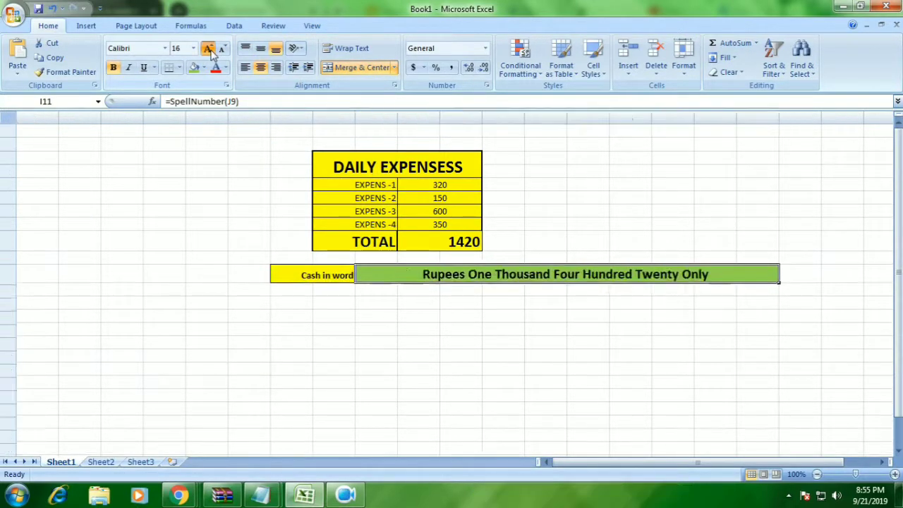
left_click(209, 50)
left_click(209, 50)
left_click(463, 241)
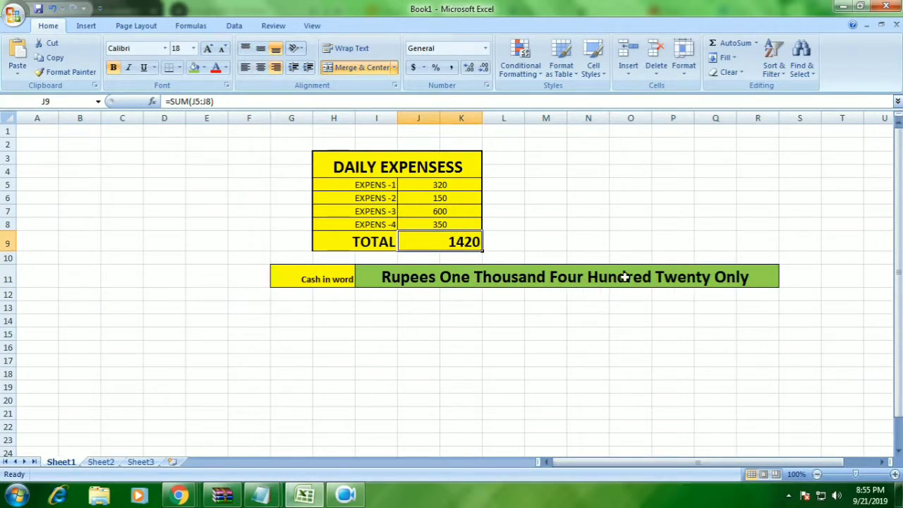
Change J6, J7 and J8 to 260, 1800 and 350.50, making the total 2730.5
left_click(450, 203)
type("260")
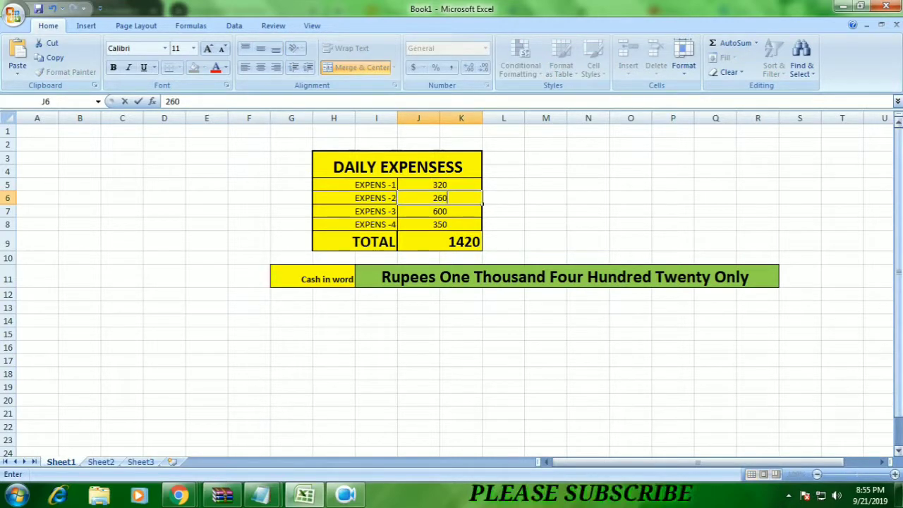
key("Return")
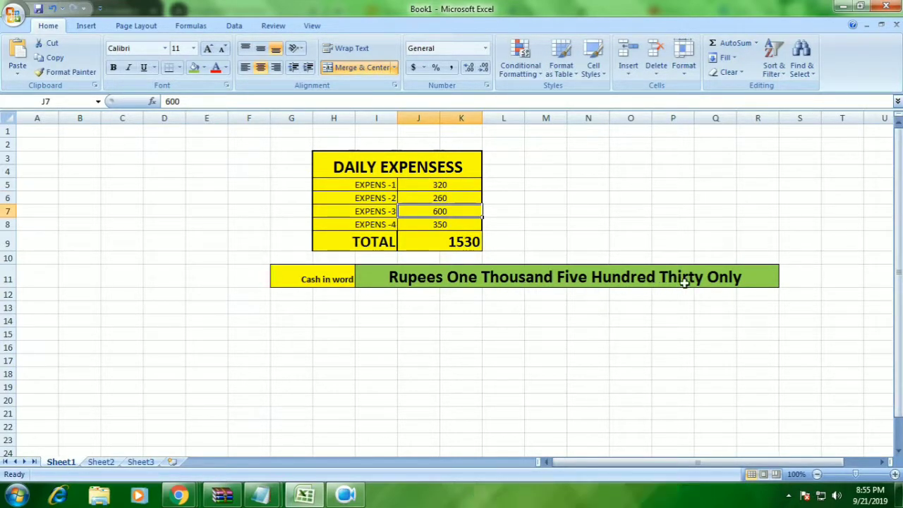
type("18")
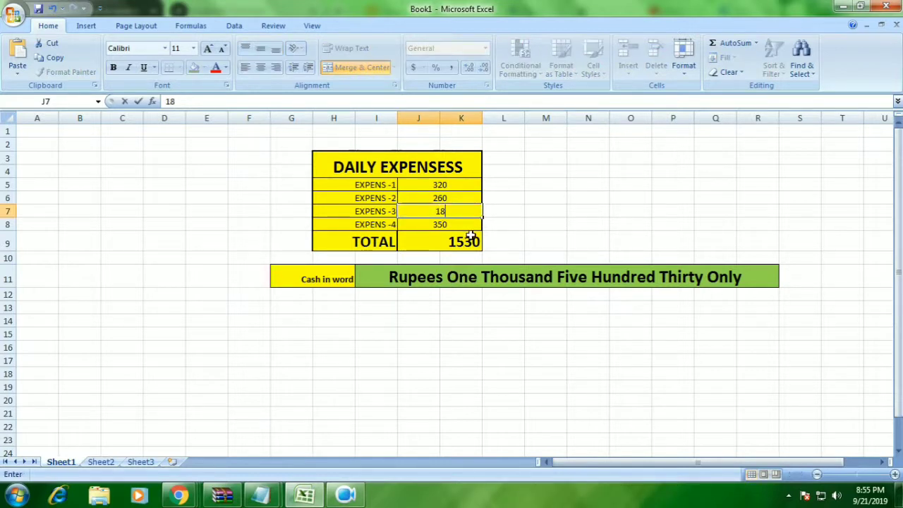
type("00")
key("Return")
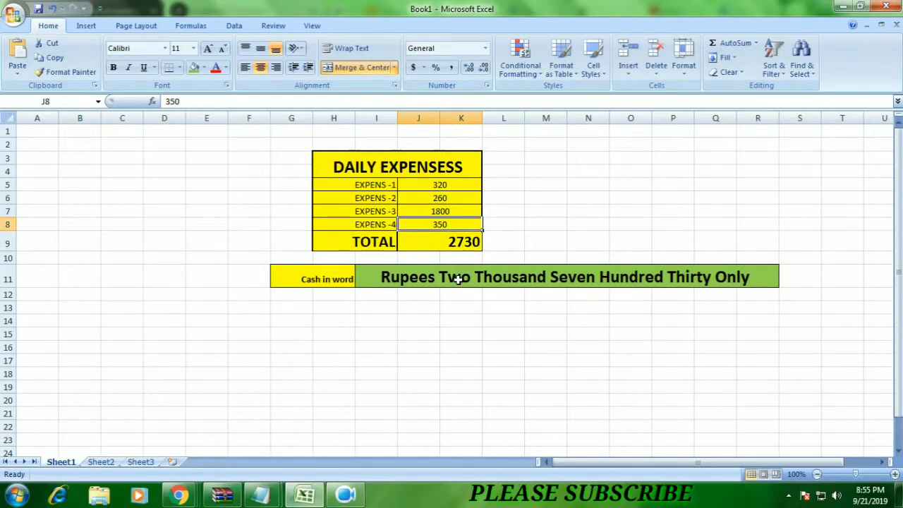
double_click(471, 226)
type("50")
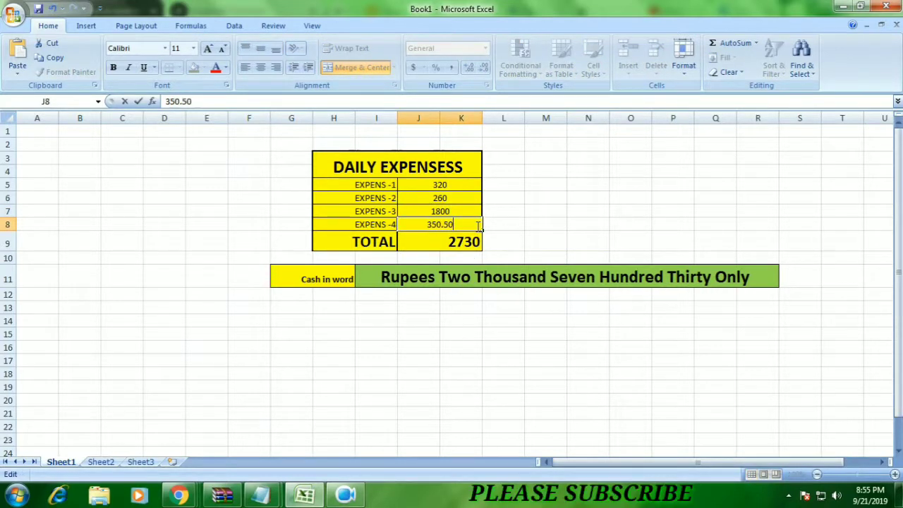
left_click(502, 318)
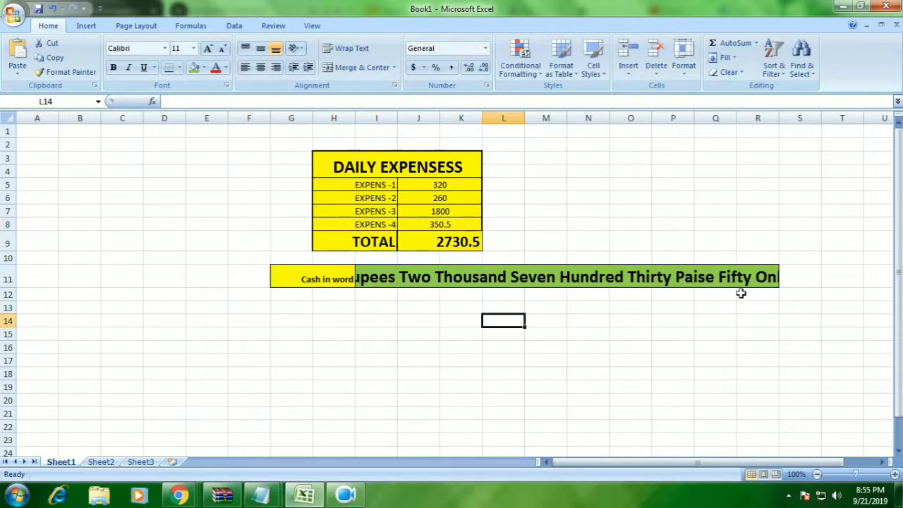
Shrink I11's text to 12 point so the full Rupees...Paise Fifty Only phrase fits
left_click(496, 278)
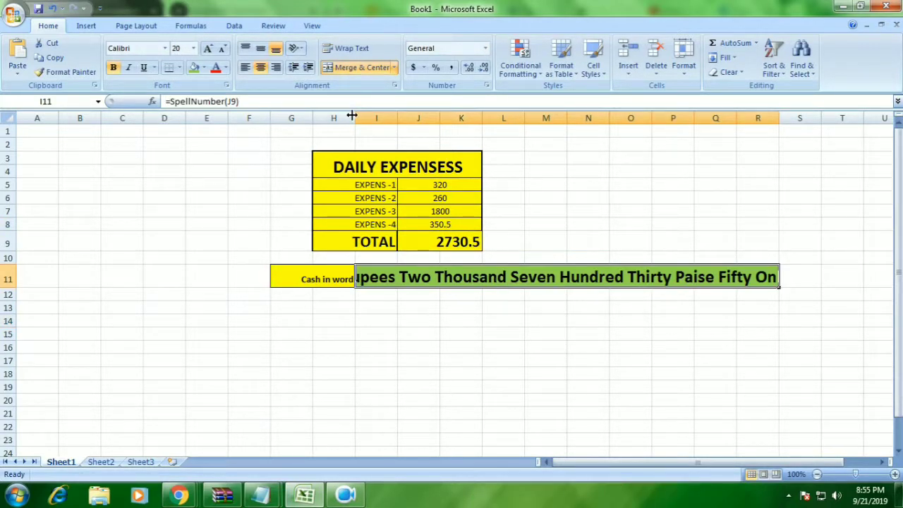
left_click_drag(312, 118, 155, 143)
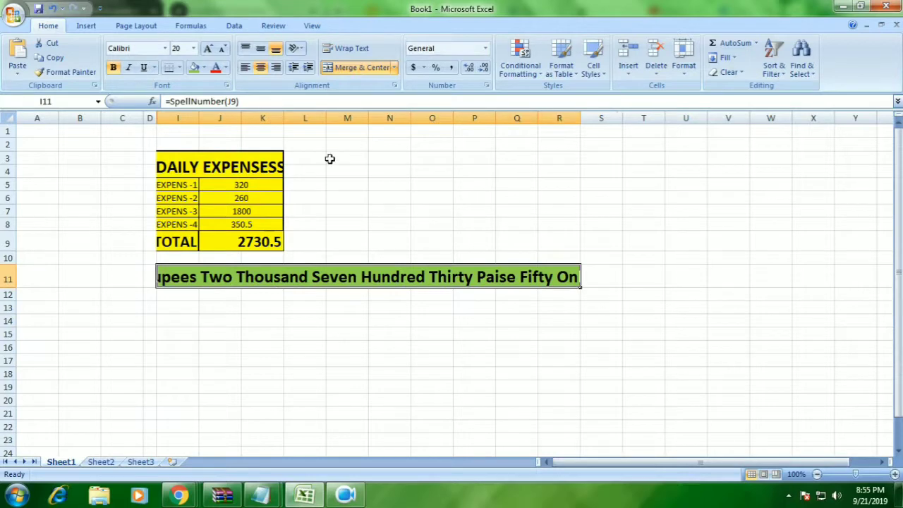
key("ctrl+z")
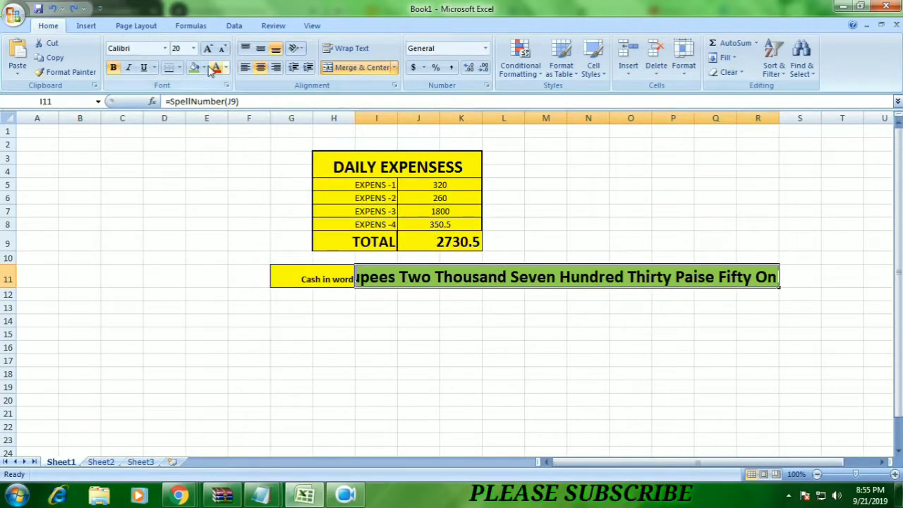
left_click(223, 49)
left_click(223, 50)
left_click(223, 49)
left_click(223, 50)
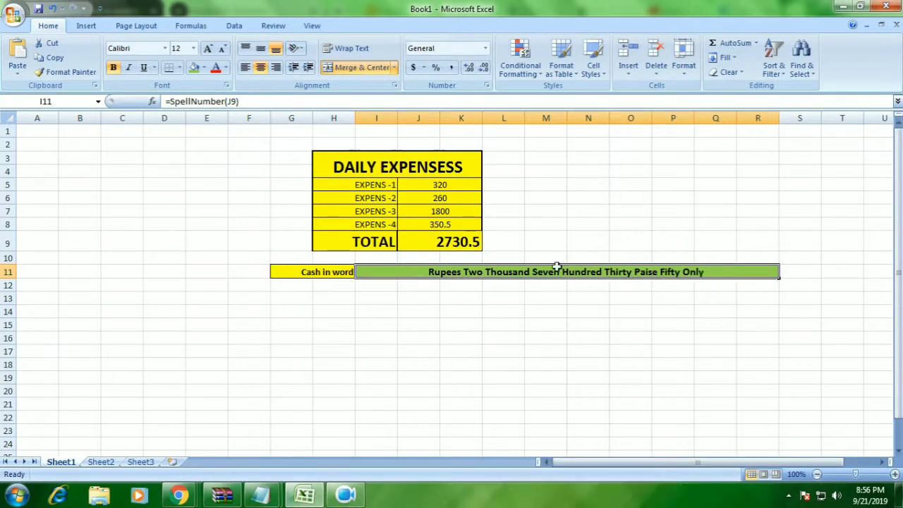
left_click(322, 310)
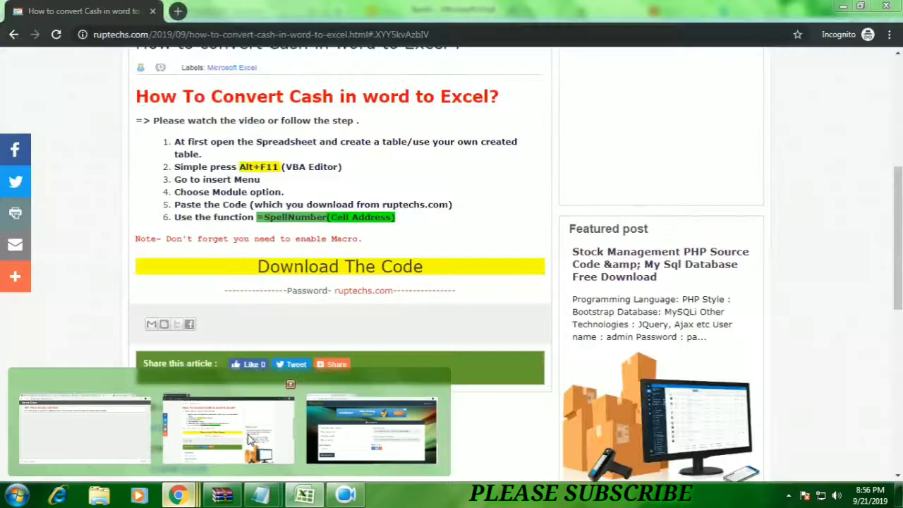
mouse_move(180, 495)
left_click(283, 389)
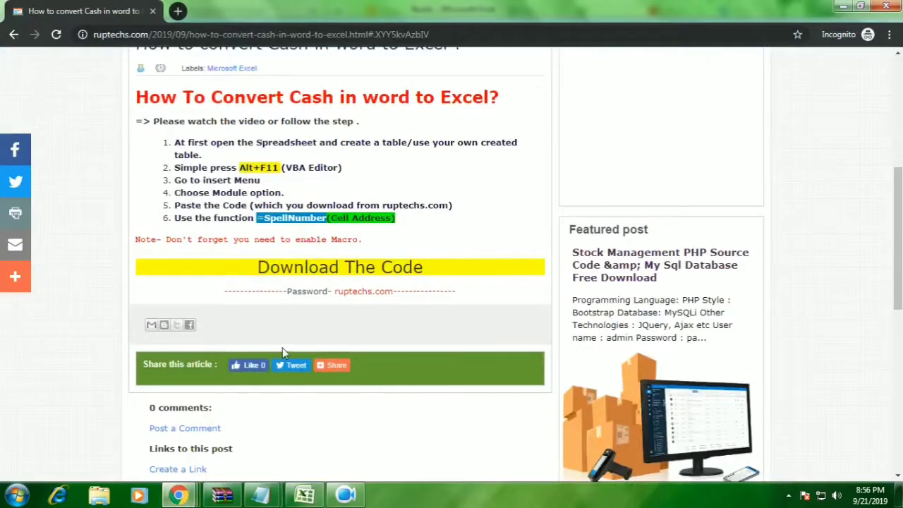
scroll(282, 350, "up", 2)
left_click(484, 329)
mouse_move(141, 228)
left_mouse_down()
mouse_move(433, 228)
mouse_move(433, 261)
left_mouse_up()
left_click(434, 262)
left_click_drag(187, 255, 355, 266)
left_click(316, 268)
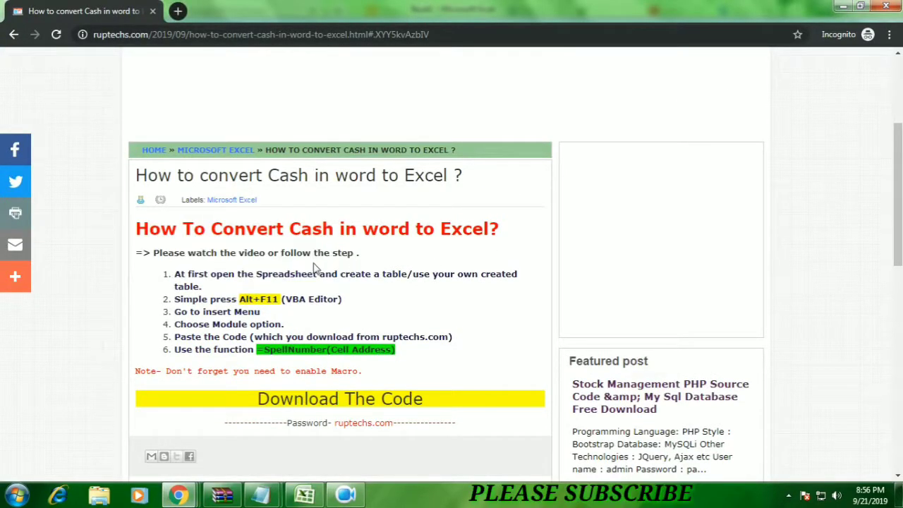
left_click_drag(187, 274, 250, 274)
left_click(244, 286)
scroll(374, 351, "down", 1)
left_click_drag(330, 358, 409, 370)
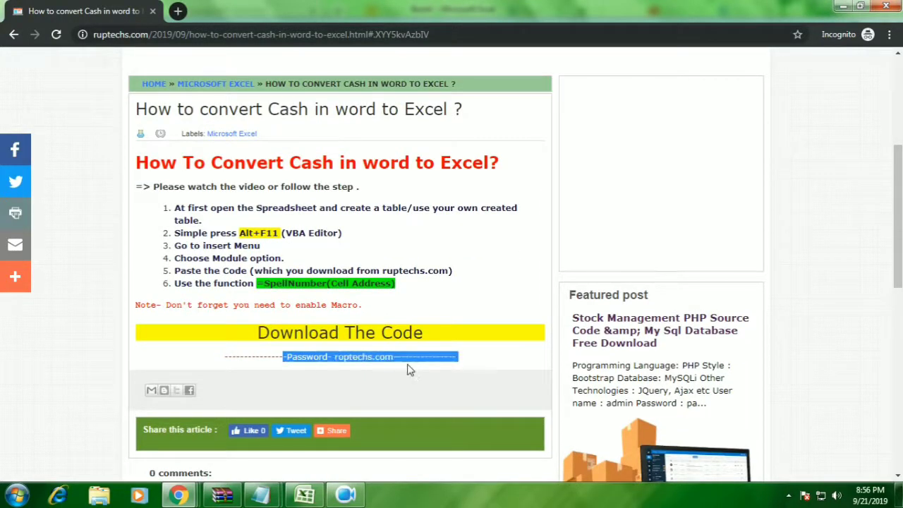
left_click(409, 370)
scroll(410, 370, "down", 2)
scroll(410, 370, "up", 1)
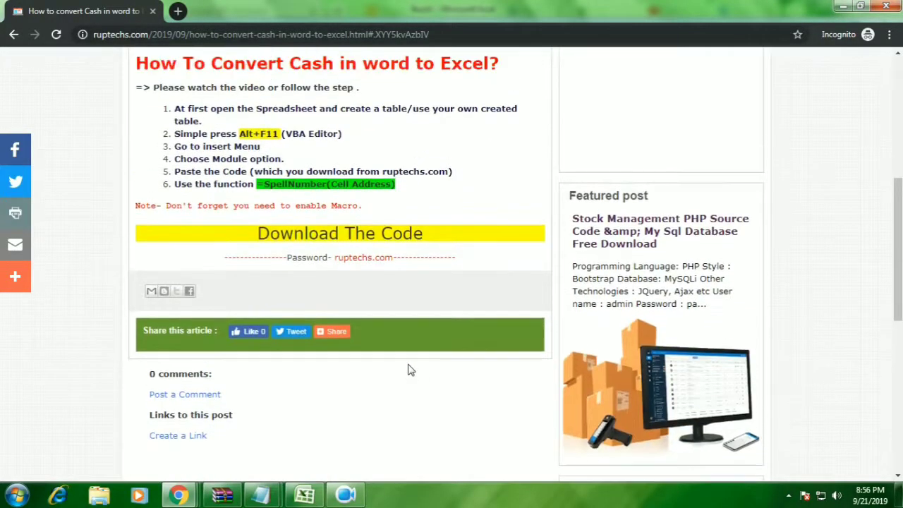
scroll(410, 370, "up", 4)
scroll(212, 226, "down", 4)
scroll(212, 226, "down", 2)
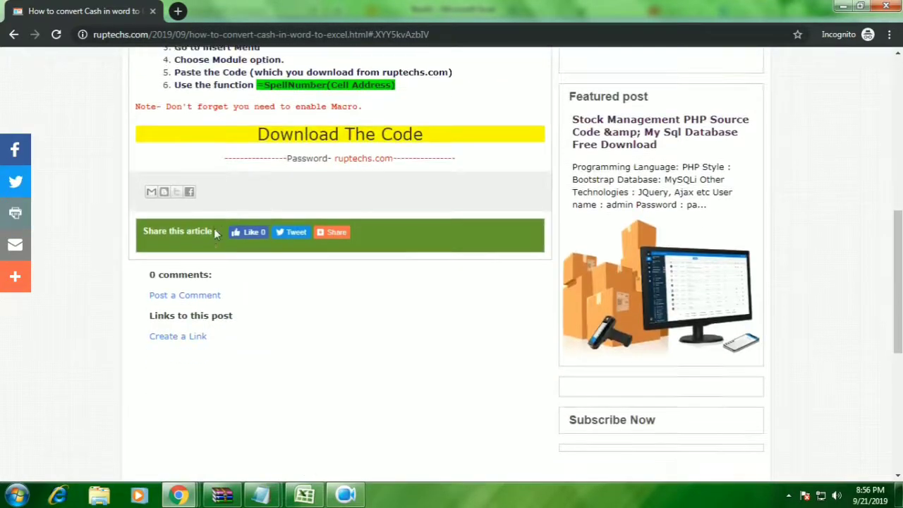
scroll(210, 212, "up", 4)
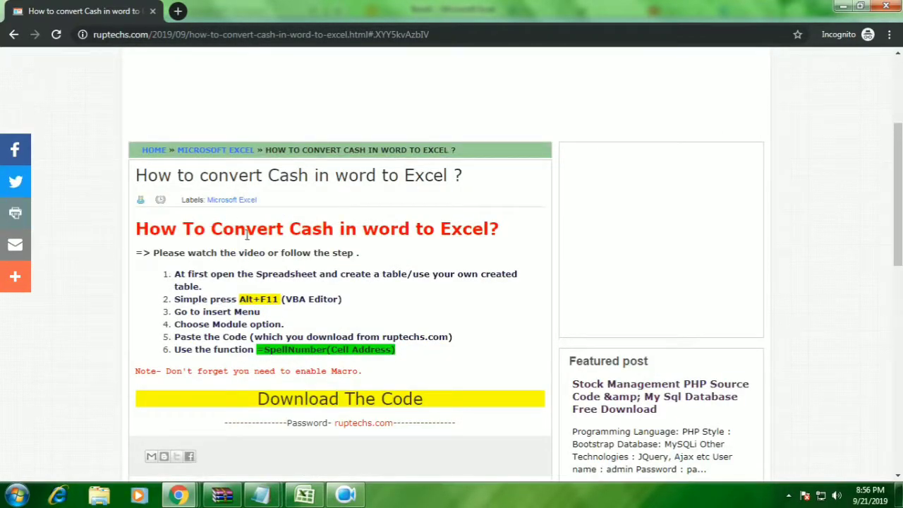